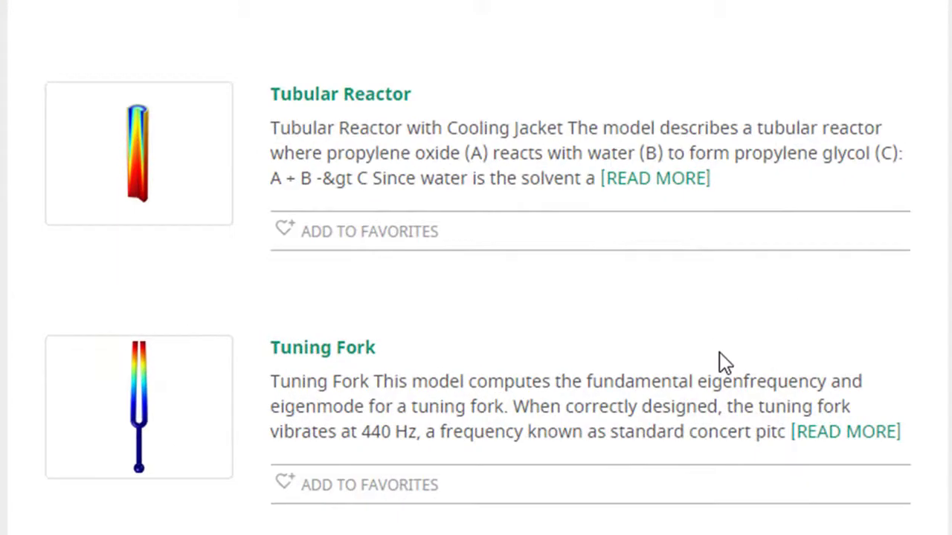
Open the Tuning Fork application from the library and inspect its 3D geometry from several angles
click(873, 438)
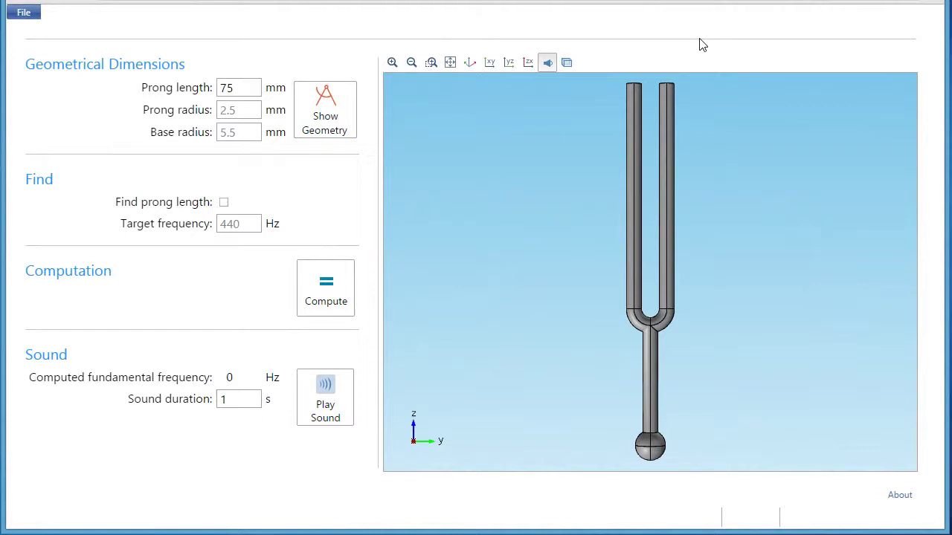
drag(595, 157, 573, 138)
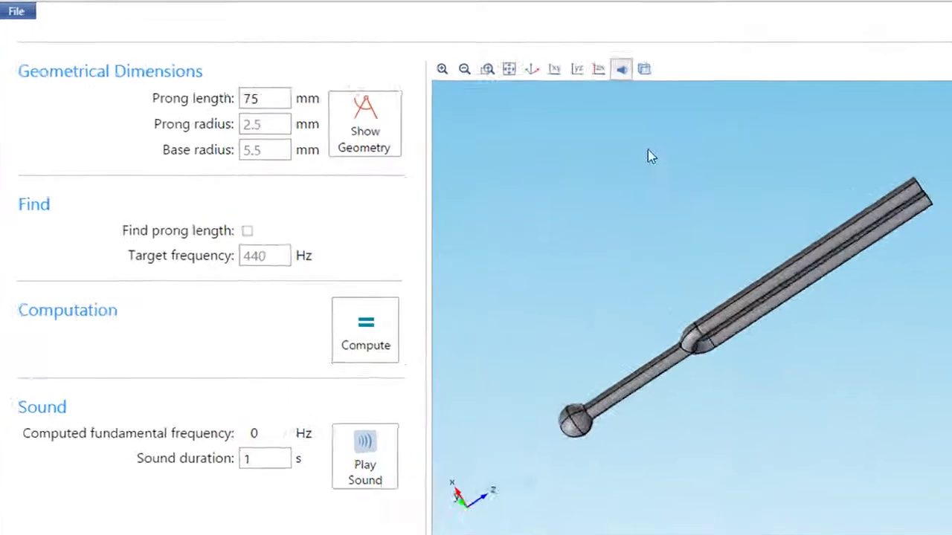
drag(647, 150, 861, 97)
drag(932, 109, 646, 469)
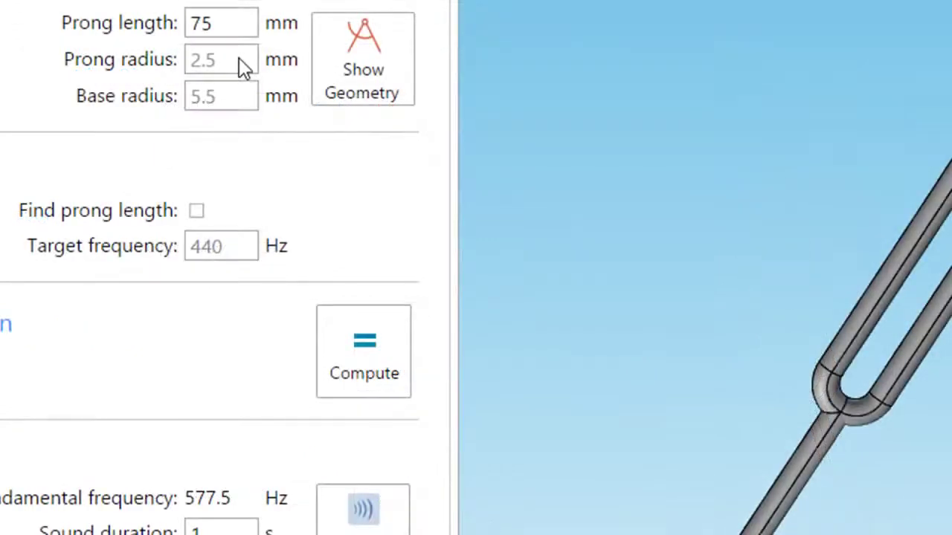
Set the tuning fork's prong length to 60 mm and compute its fundamental frequency
double_click(233, 24)
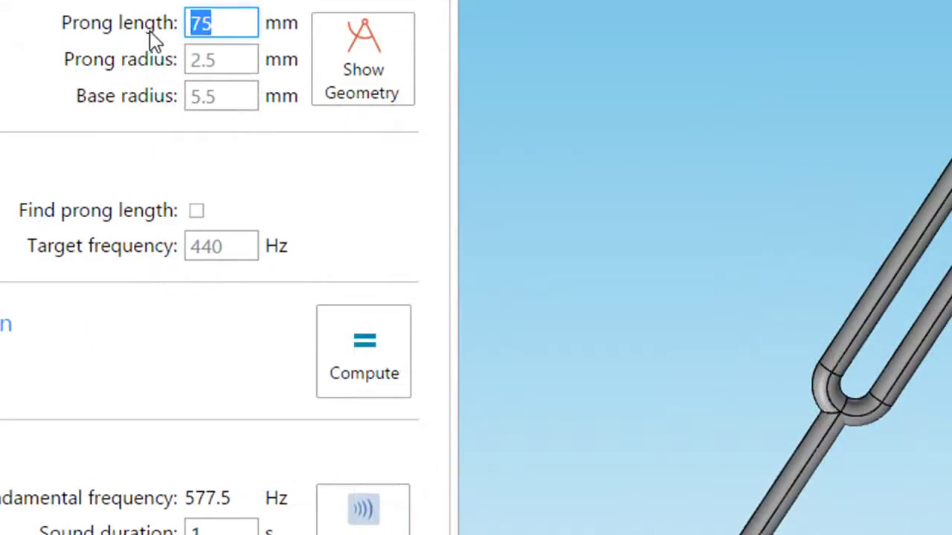
text(60)
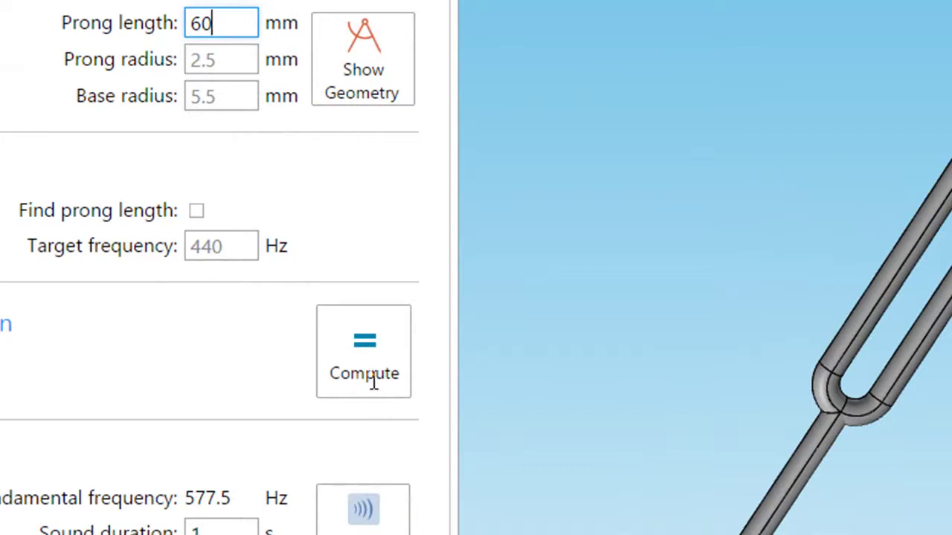
click(246, 374)
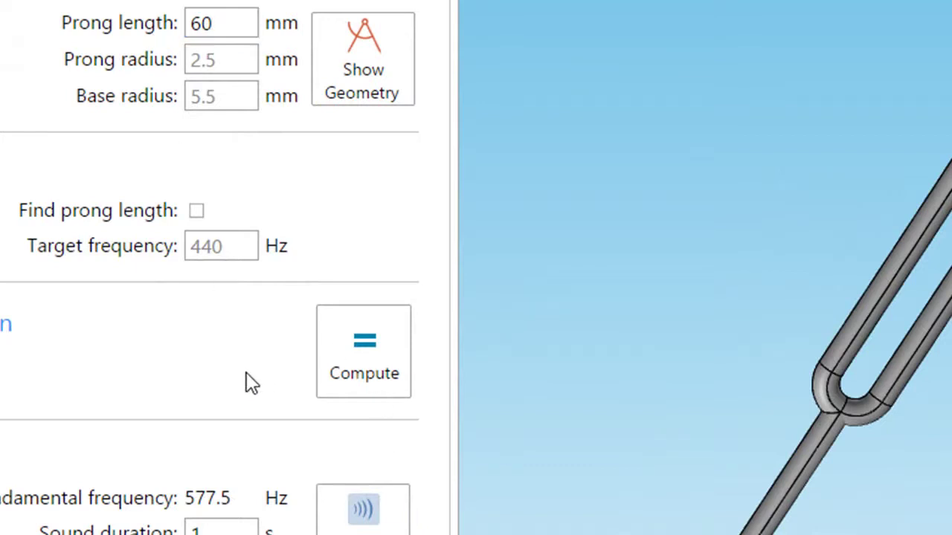
click(364, 350)
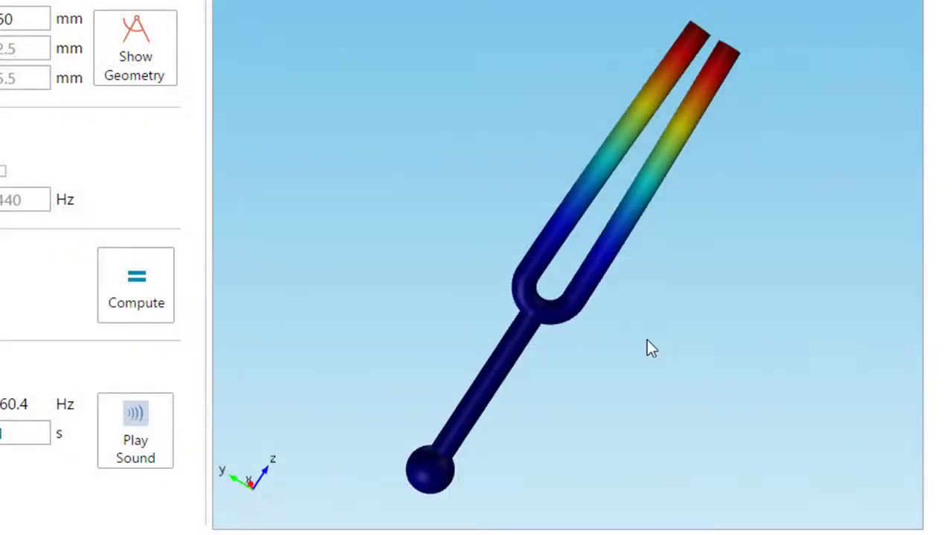
Set the prong length to 70 mm and show the updated tuning fork geometry
drag(638, 258, 311, 212)
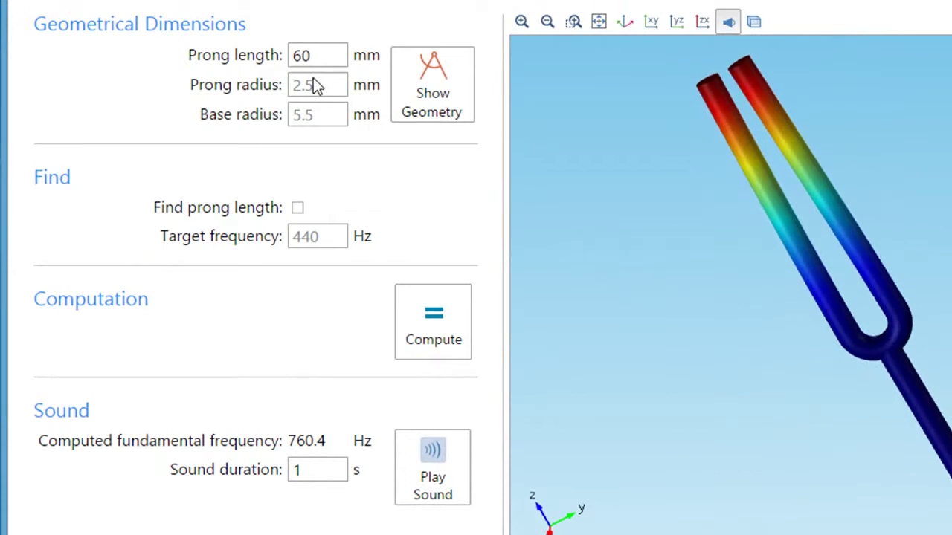
drag(324, 56, 252, 67)
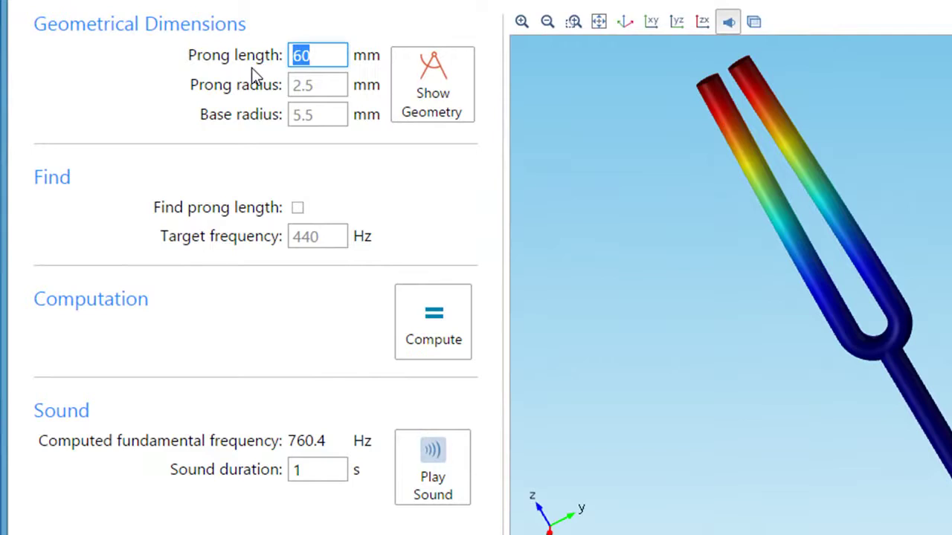
text(70)
click(423, 92)
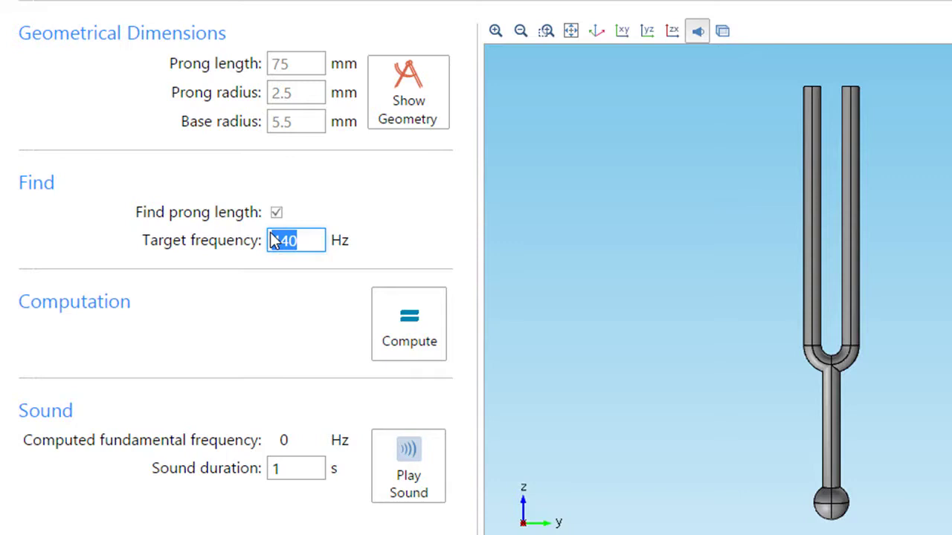
Set the target frequency to 659.25 Hz and compute the matching prong length
right_click(273, 241)
click(333, 355)
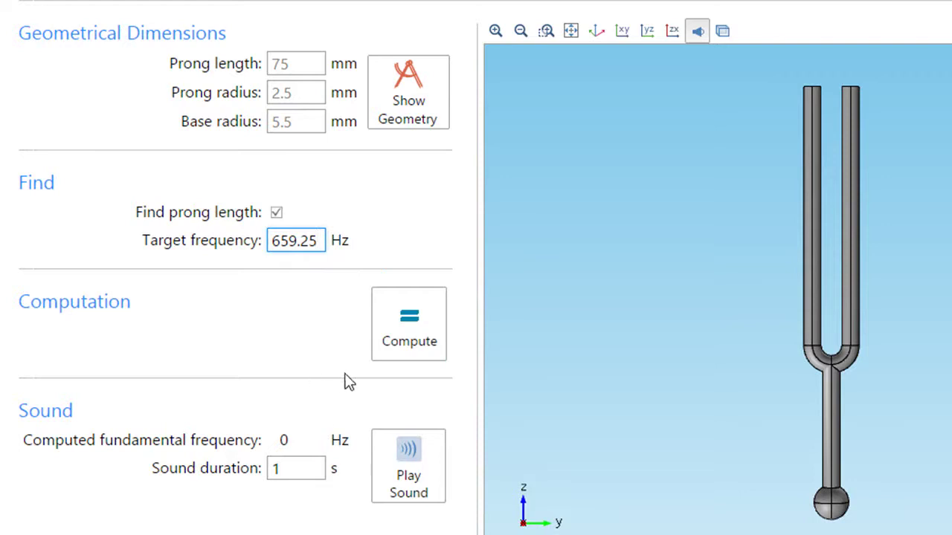
click(414, 332)
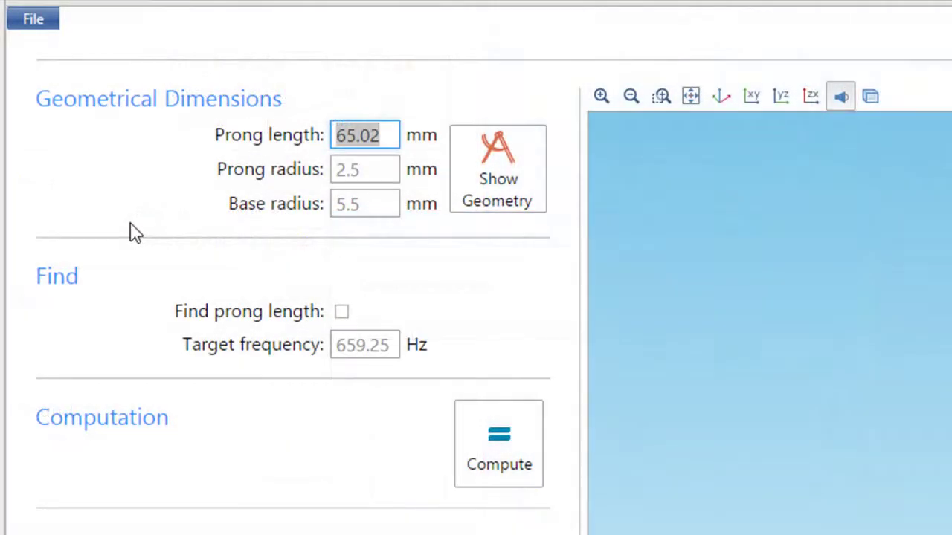
Replace the computed prong length of the tuning fork with 70 mm
click(387, 140)
click(385, 140)
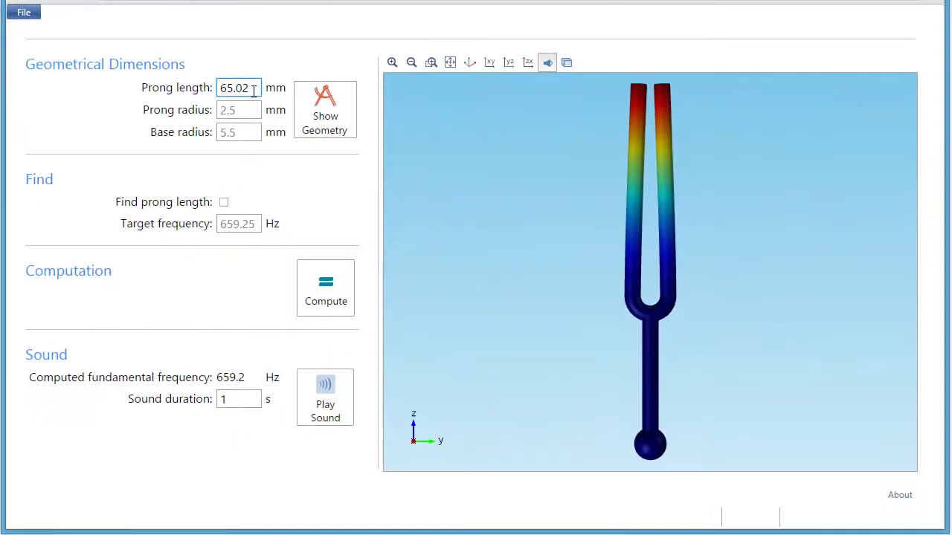
text(7)
drag(253, 90, 209, 99)
text(70)
click(318, 191)
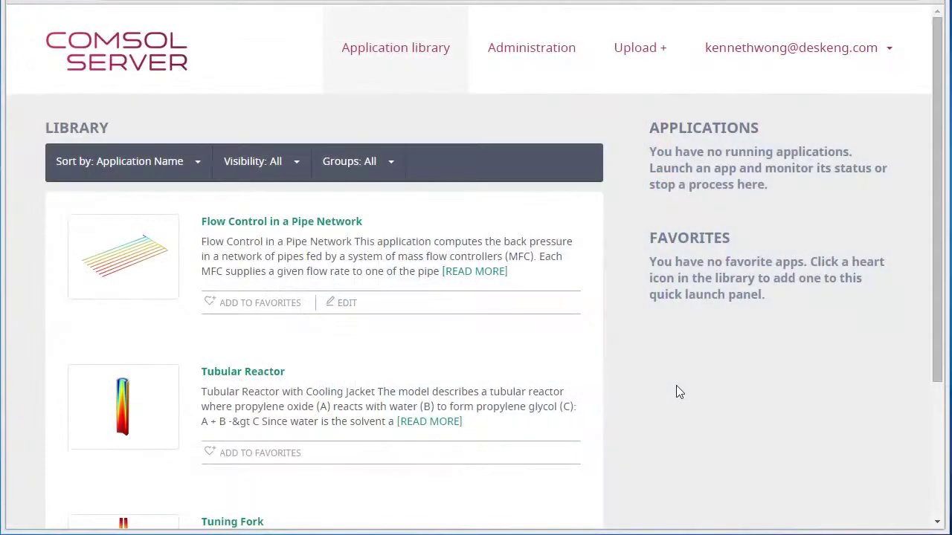
Expand the full description of the Tubular Reactor in the application library and open that application
scroll(597, 354, down, 1)
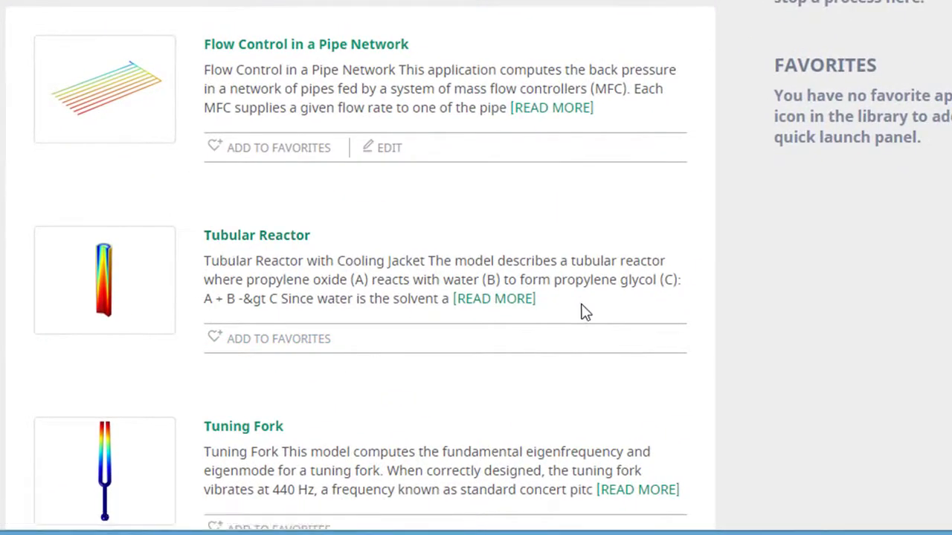
click(494, 301)
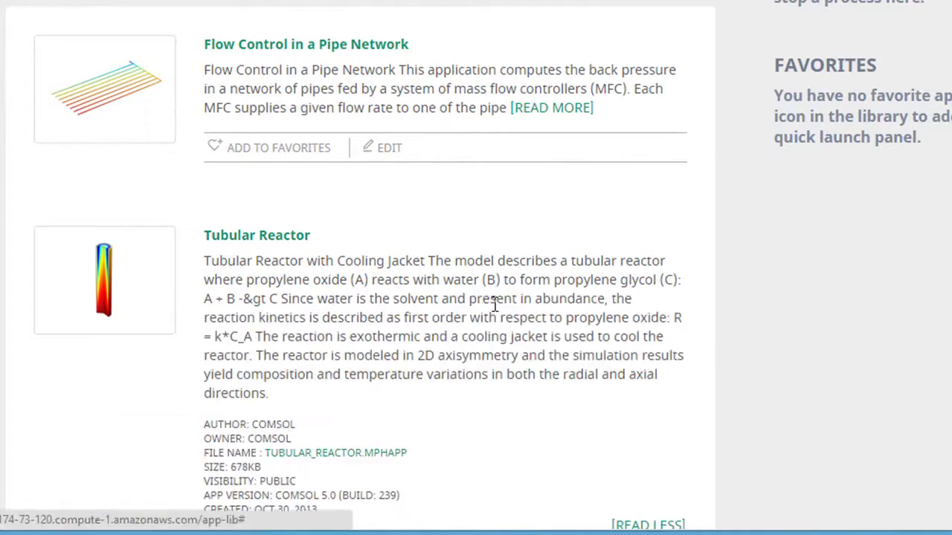
scroll(494, 305, down, 1)
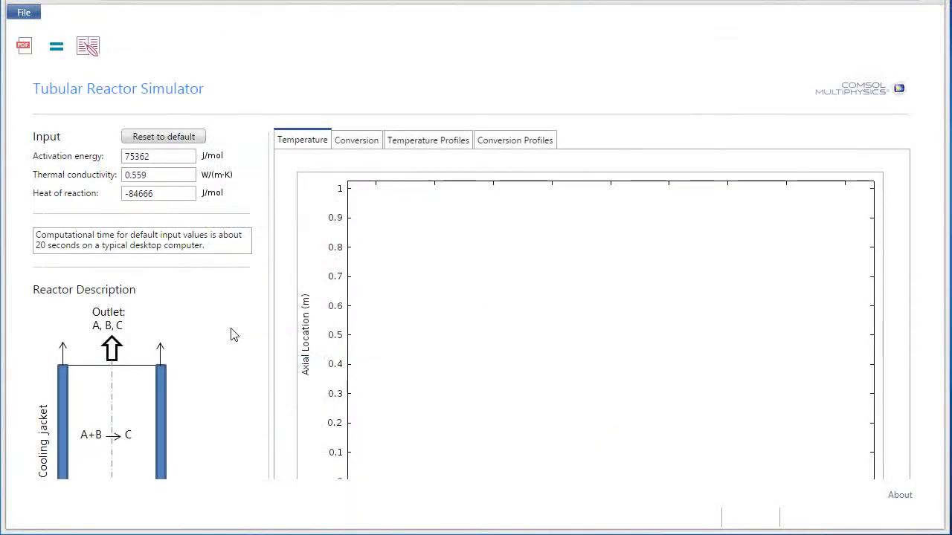
Set the reactor's activation energy to 77000 J/mol and compute the simulation
click(161, 157)
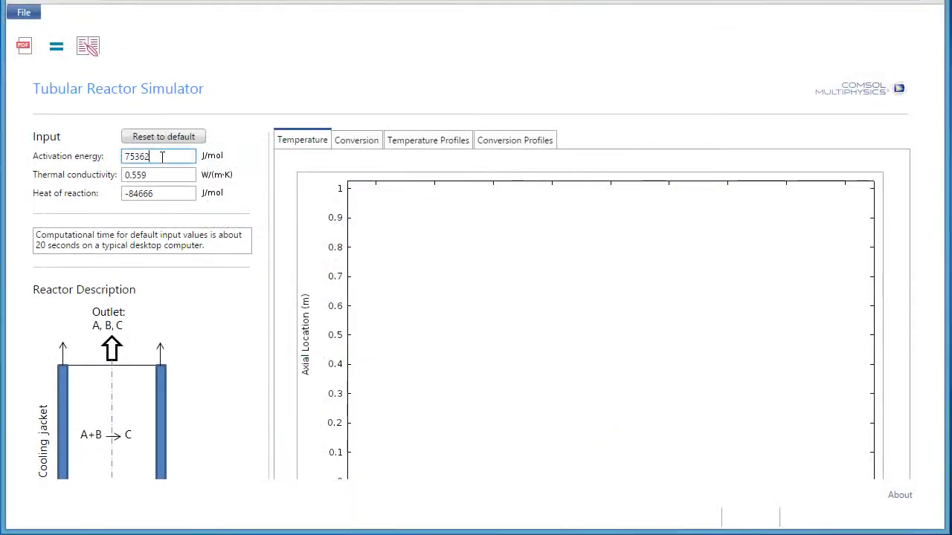
double_click(159, 156)
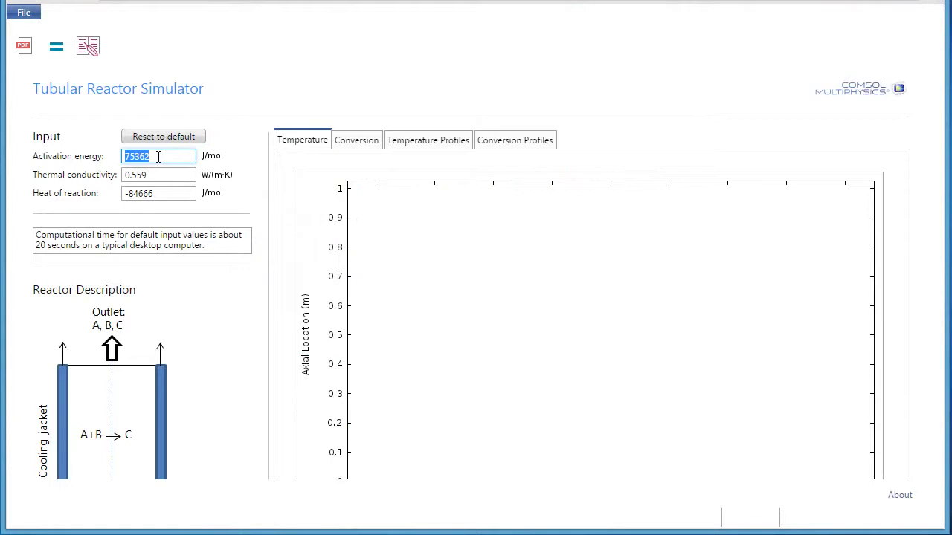
text(77000)
click(93, 145)
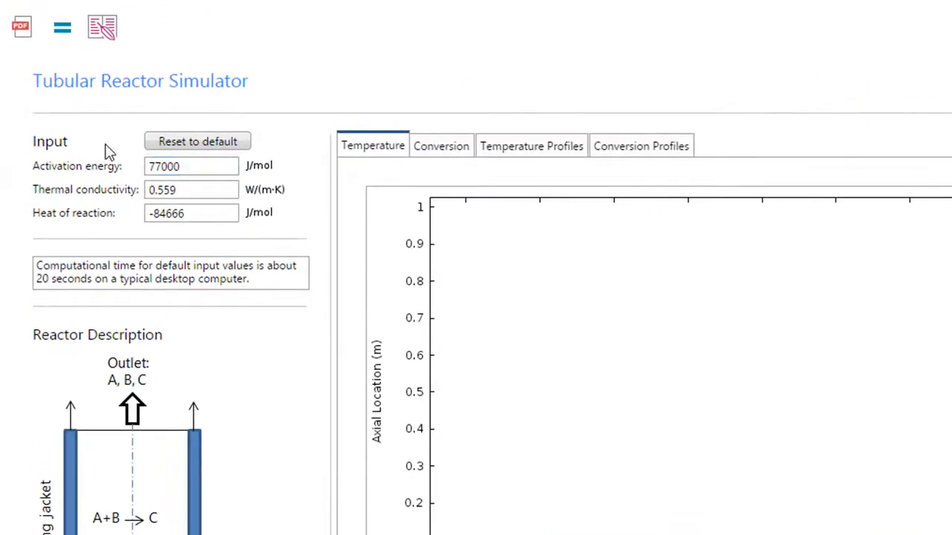
click(71, 36)
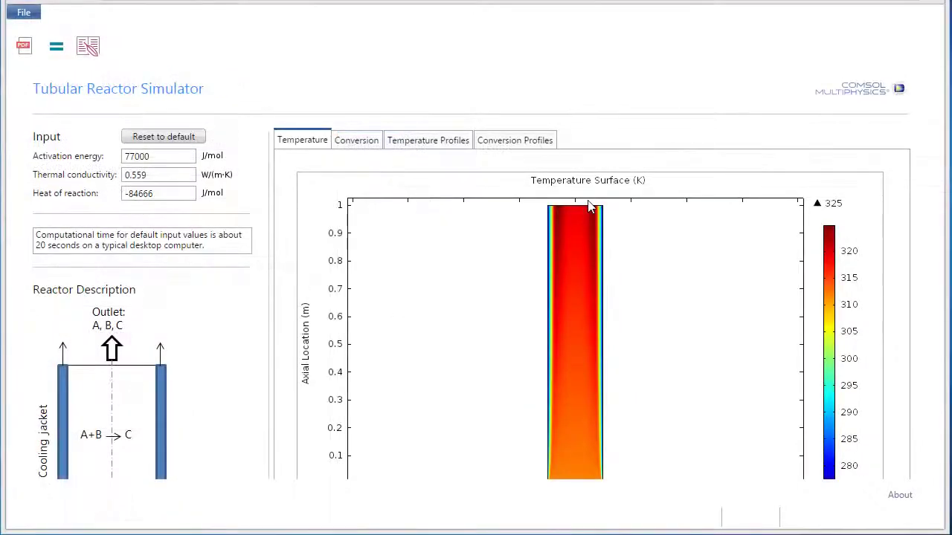
Review the conversion surface, radial temperature profiles and radial conversion profiles, and return to the temperature surface plot
click(354, 148)
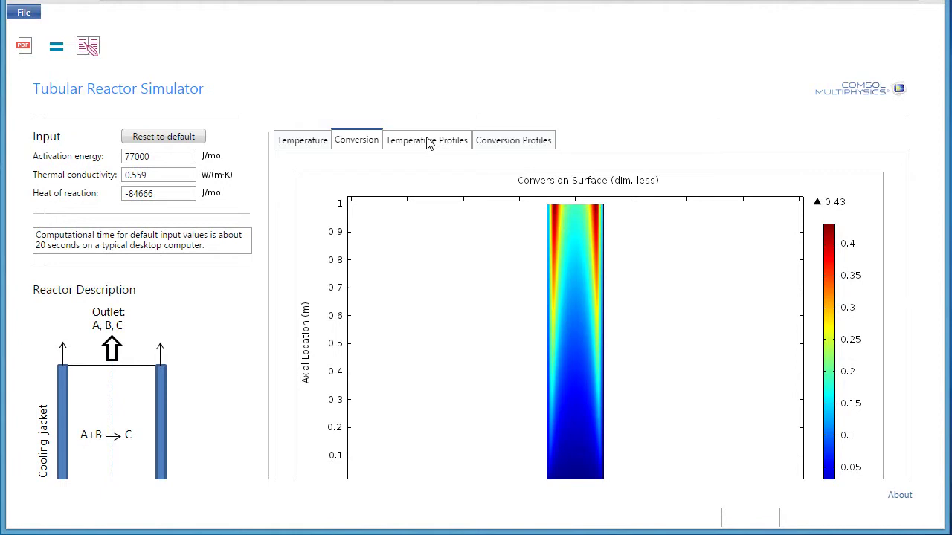
click(428, 143)
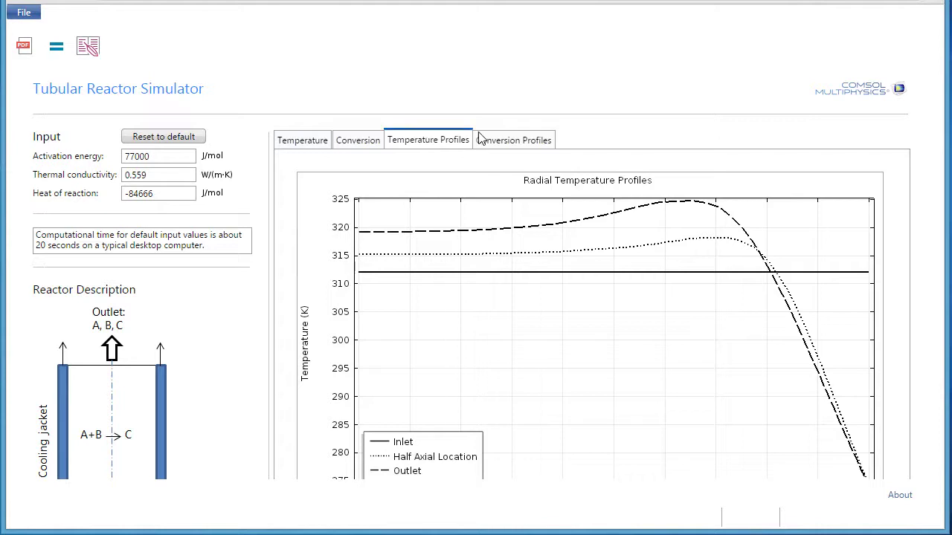
click(504, 140)
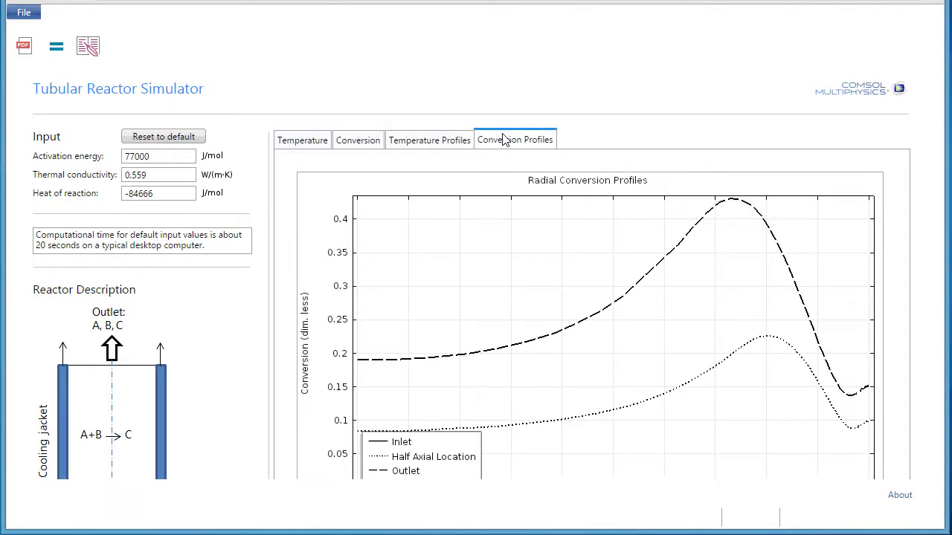
click(312, 145)
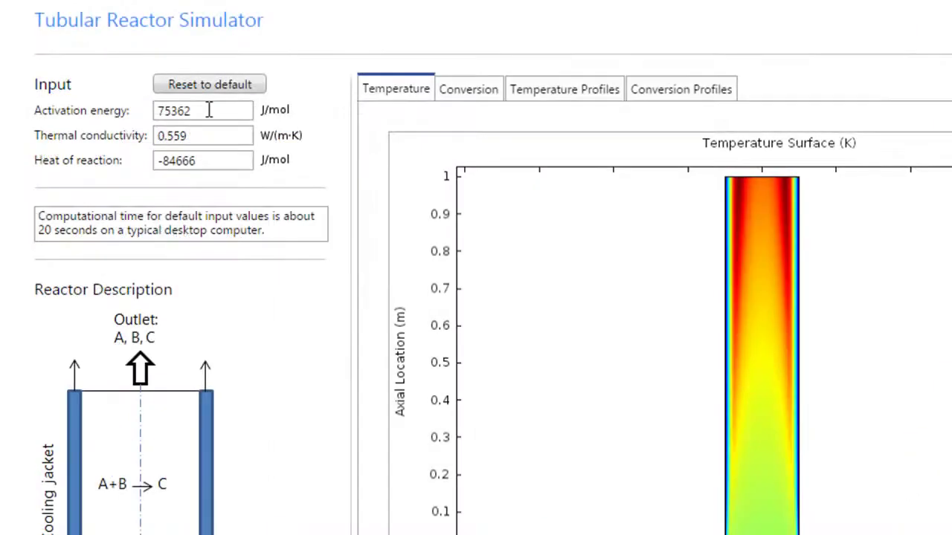
Set the reactor's activation energy to 78000 J/mol and compute the simulation again
drag(211, 110, 75, 112)
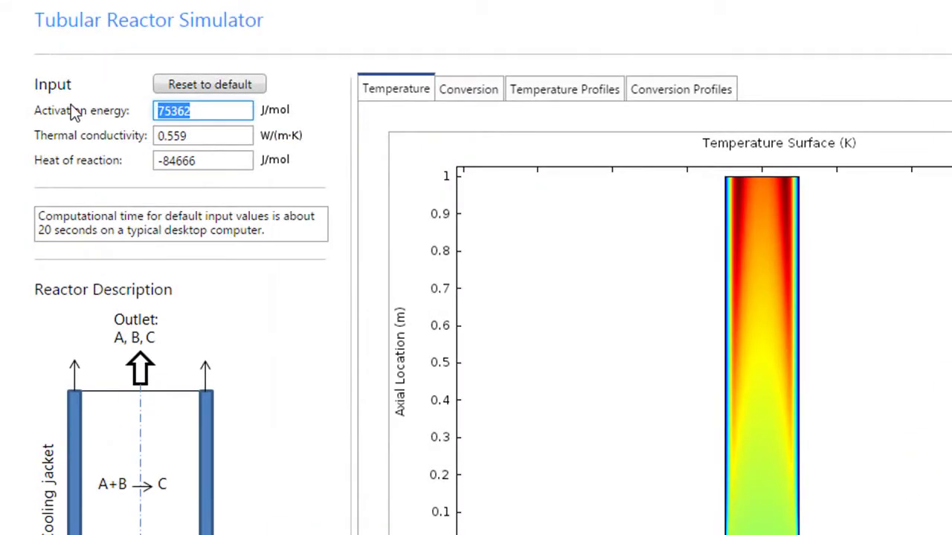
text(78000)
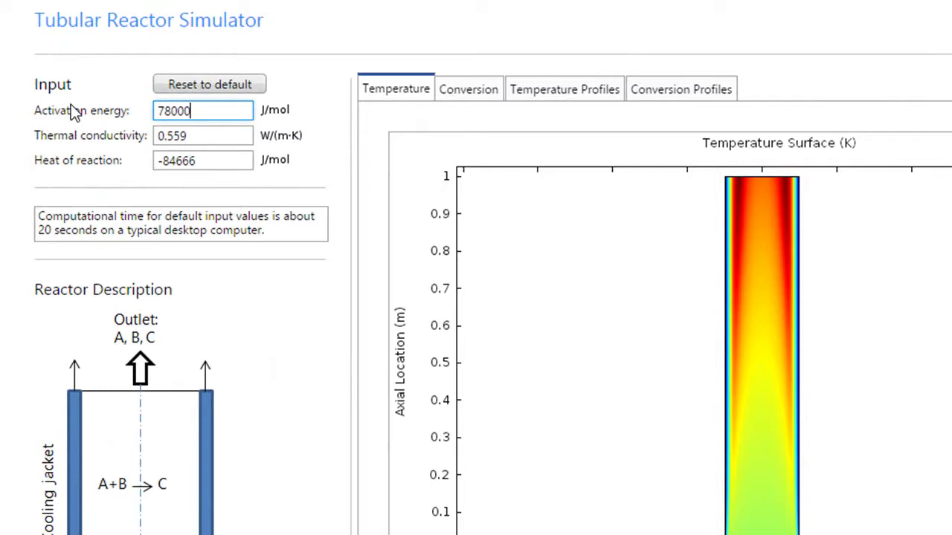
click(67, 2)
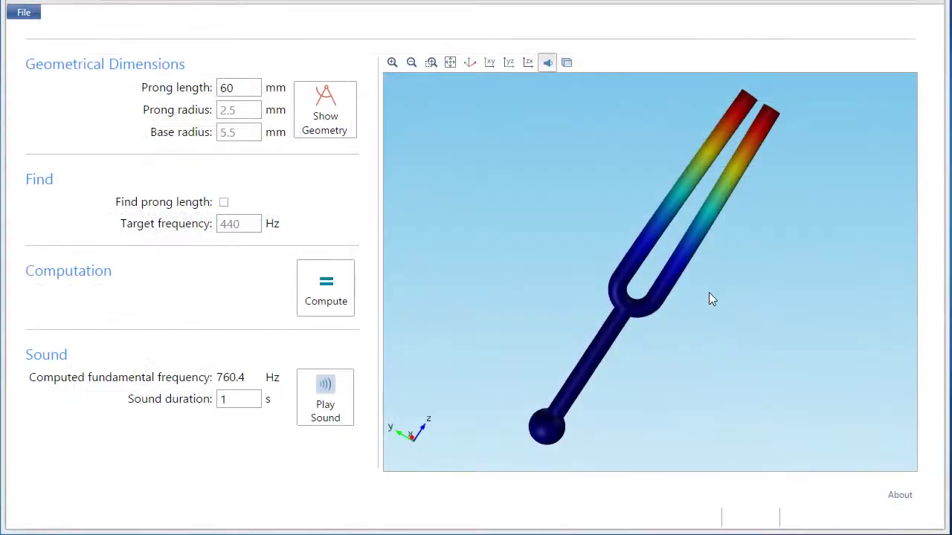
In the Tuning Fork application, change the prong length to 70 mm and update the displayed geometry
drag(694, 263, 458, 238)
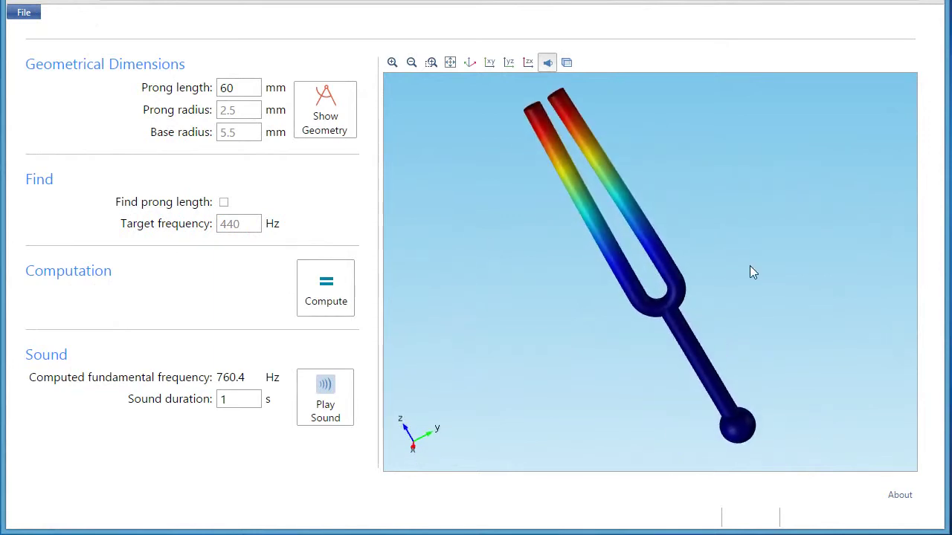
click(241, 89)
drag(241, 89, 197, 97)
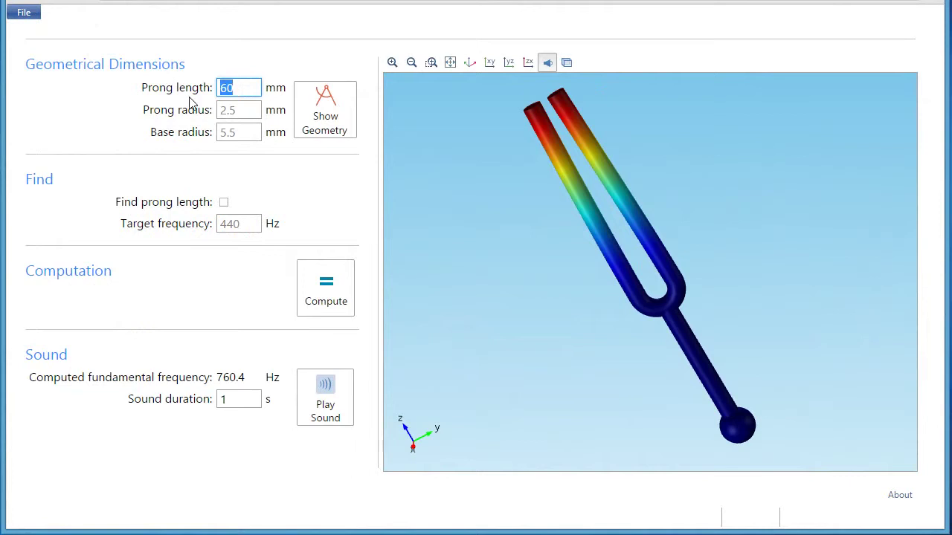
text(7)
text(0)
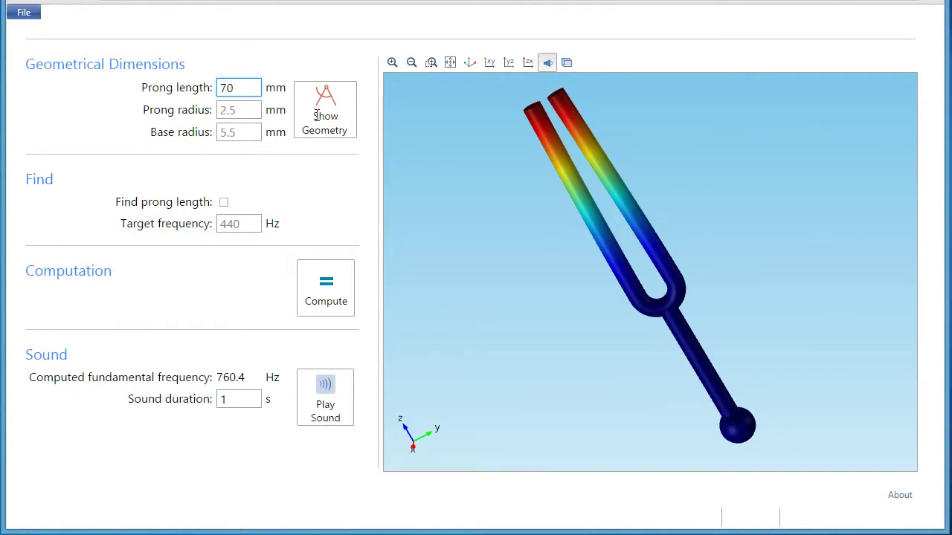
click(317, 116)
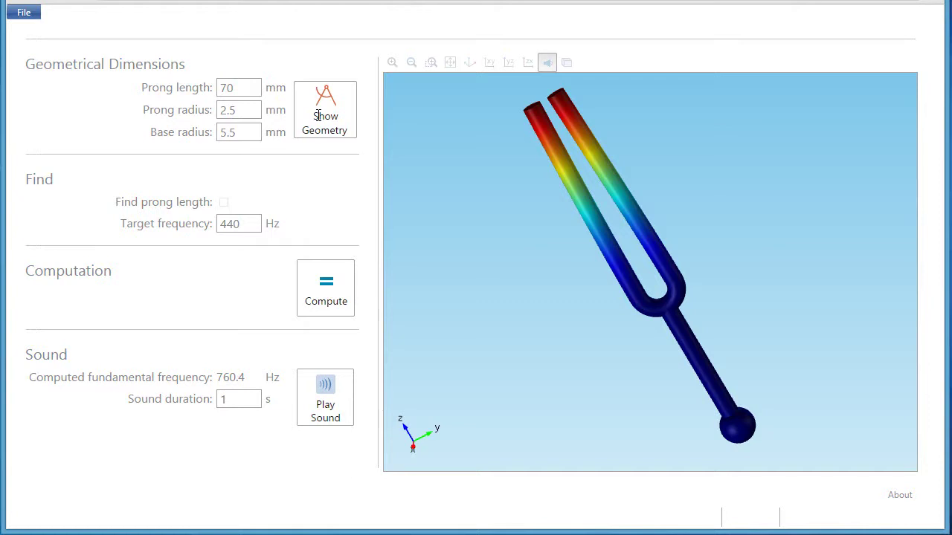